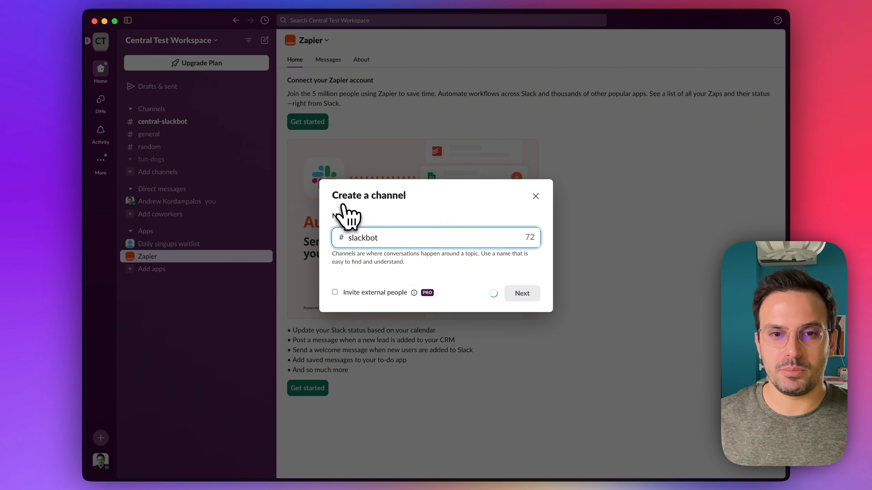
- Create a public Slack channel named slackbot-demo without adding any people to it
type("-0")
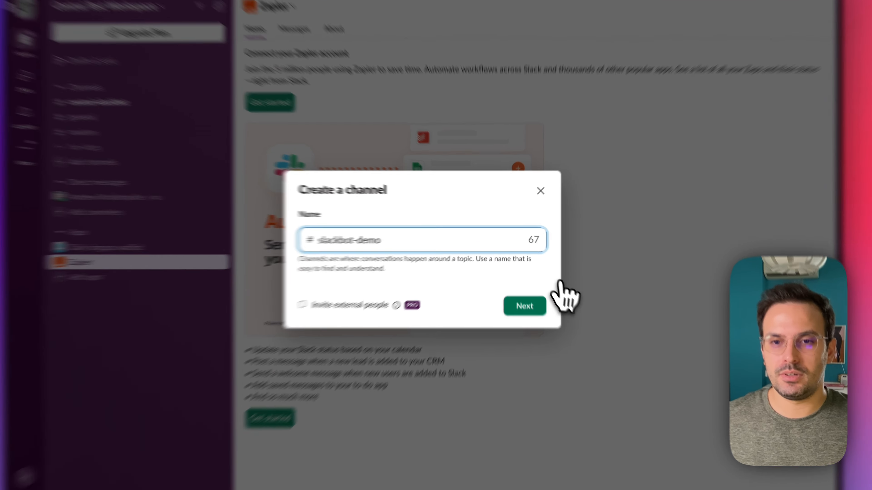
left_click(527, 294)
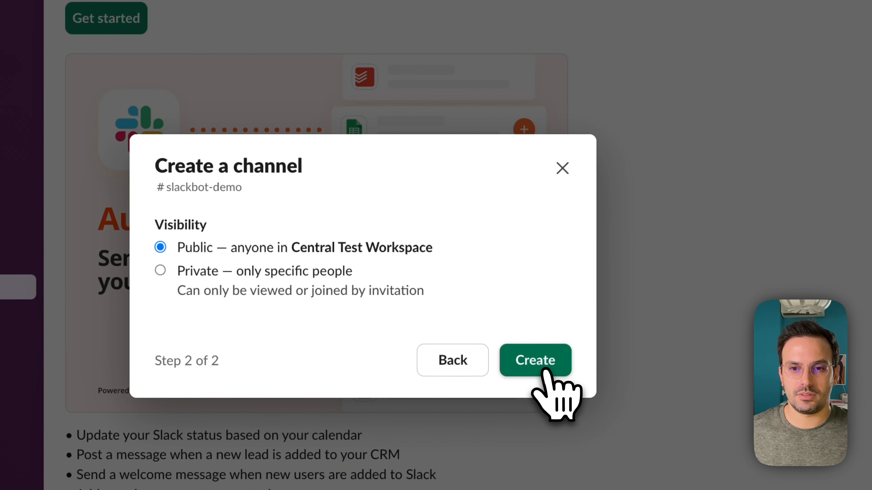
left_click(545, 365)
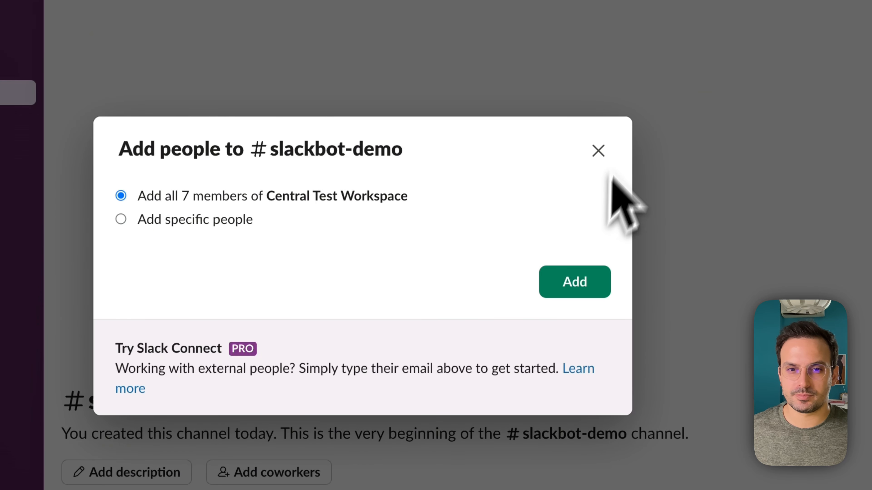
left_click(596, 147)
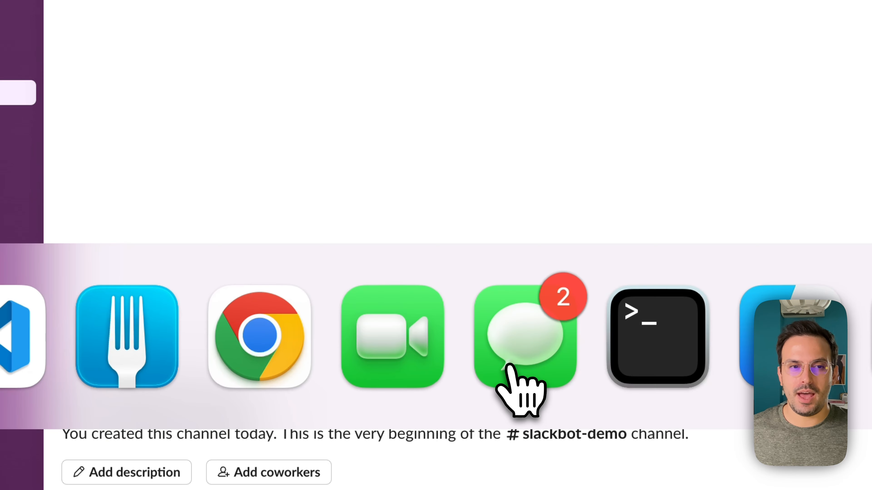
- Switch to Zapier Central in the browser and create a new assistant named "Slack demo"
left_click(510, 363)
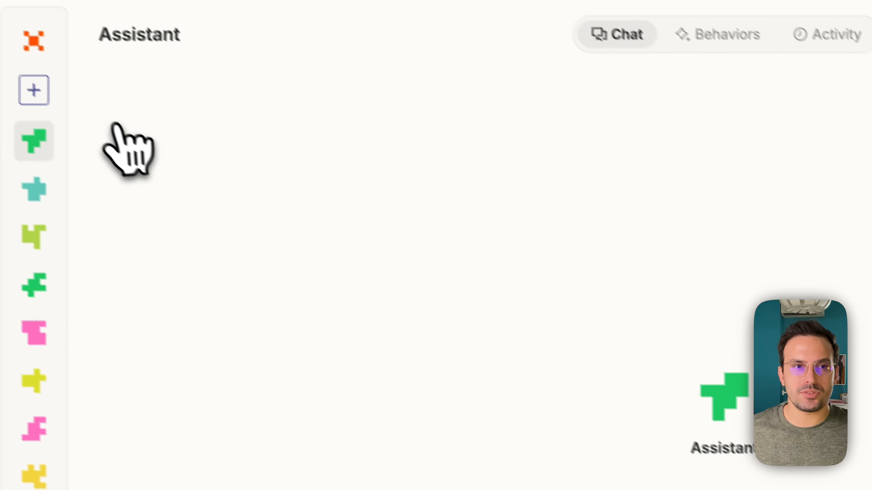
left_click(78, 133)
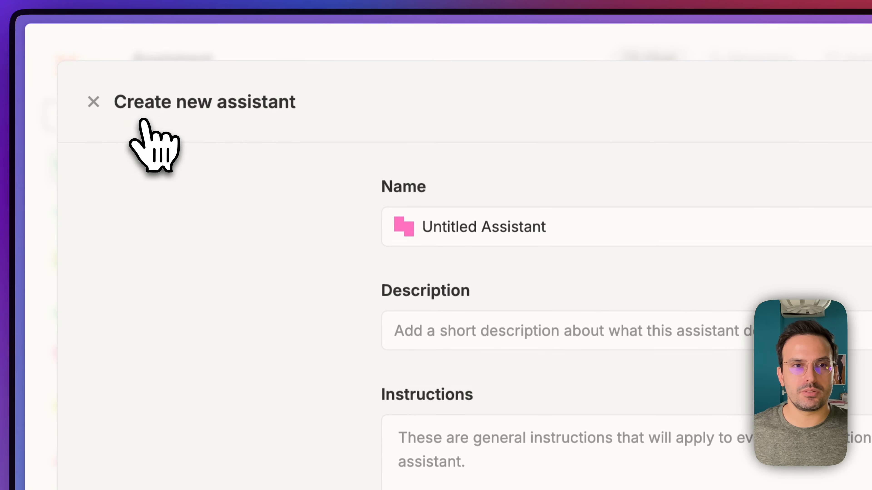
triple_click(545, 227)
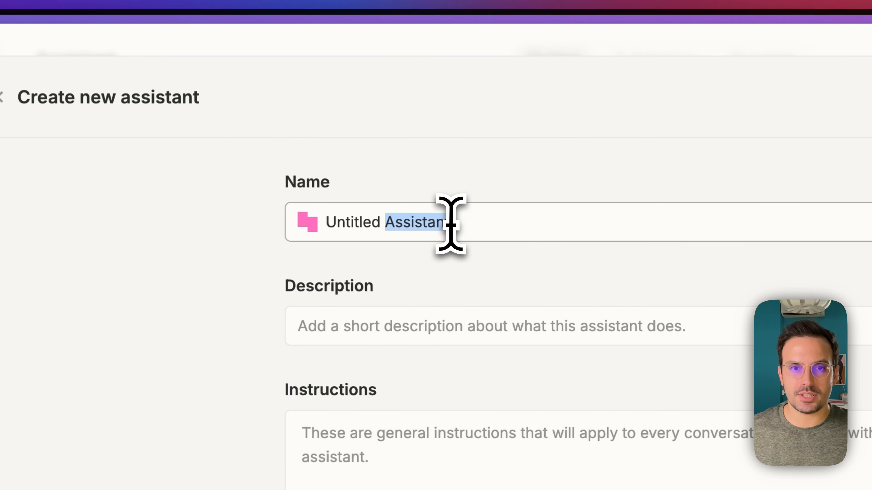
type("Slack de")
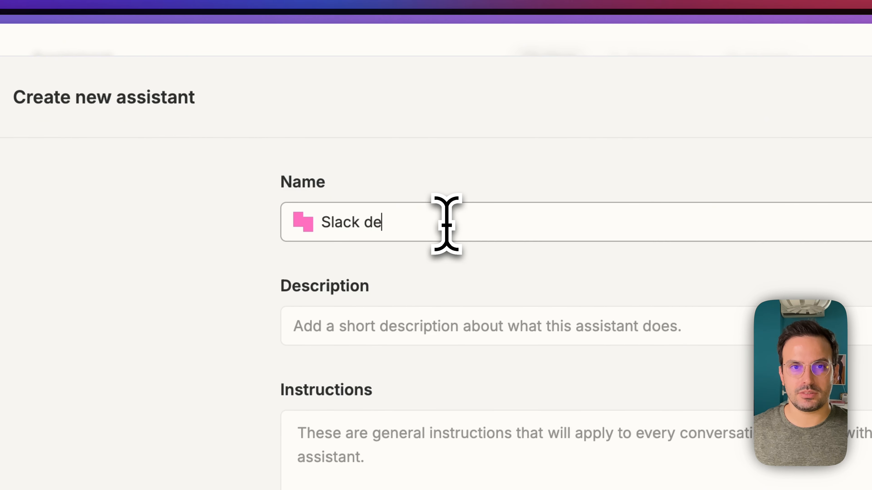
type("mo")
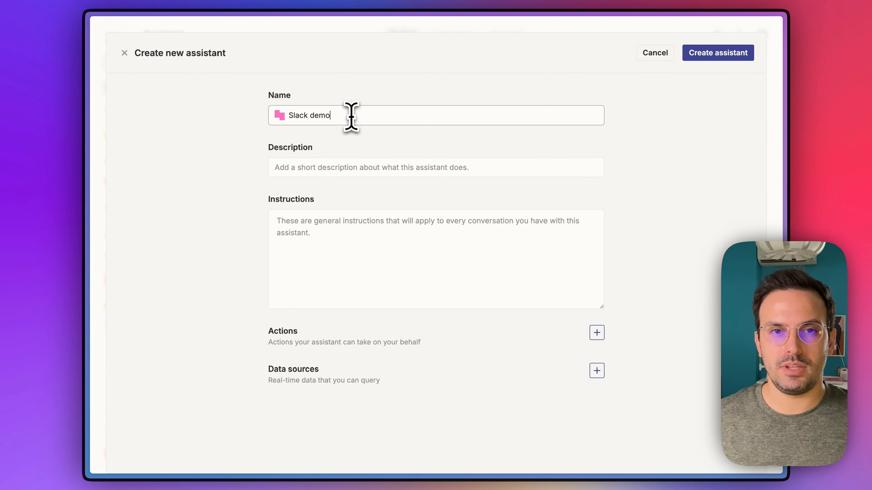
left_click(718, 52)
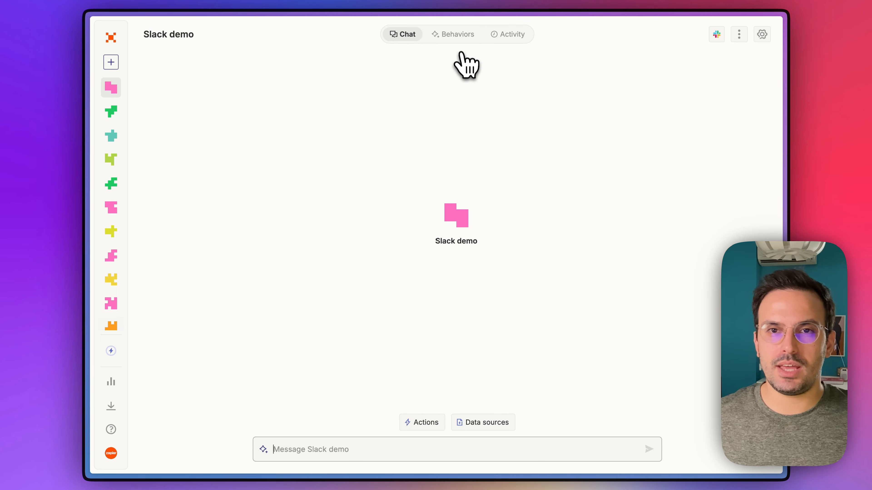
- Create a new behavior for the assistant and choose Slack's New Message Posted to Channel as its trigger
left_click(459, 40)
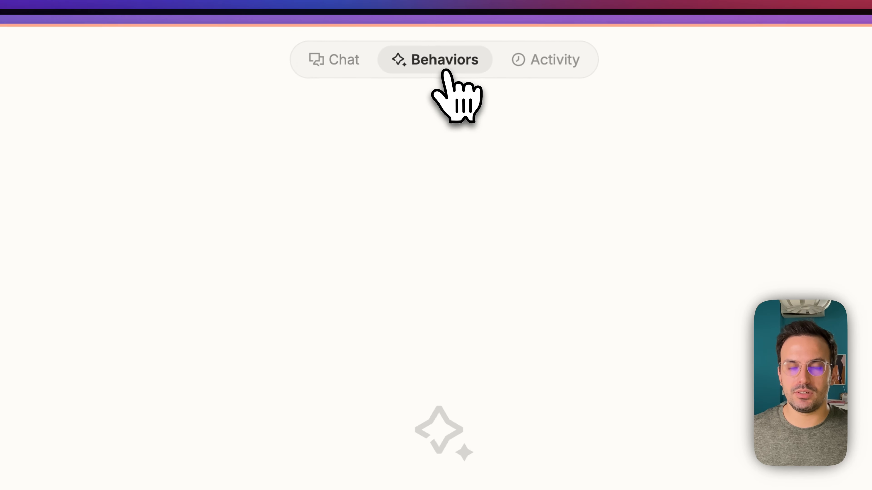
left_click(530, 377)
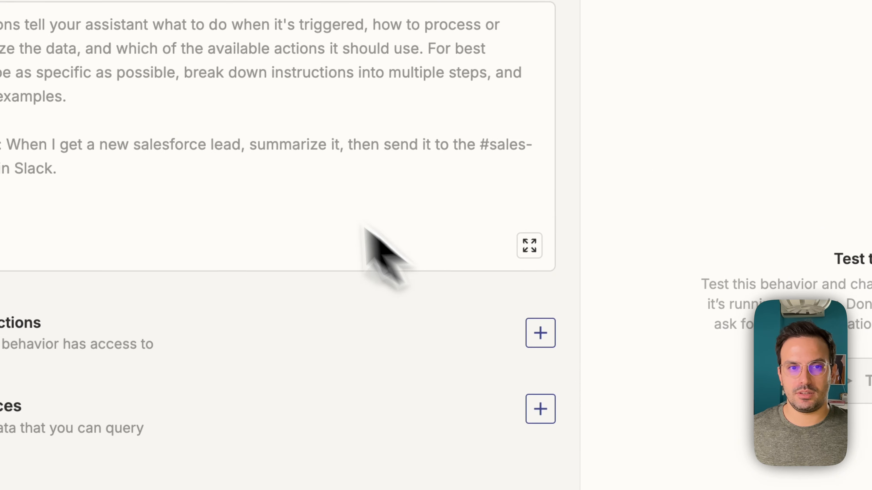
left_click(618, 68)
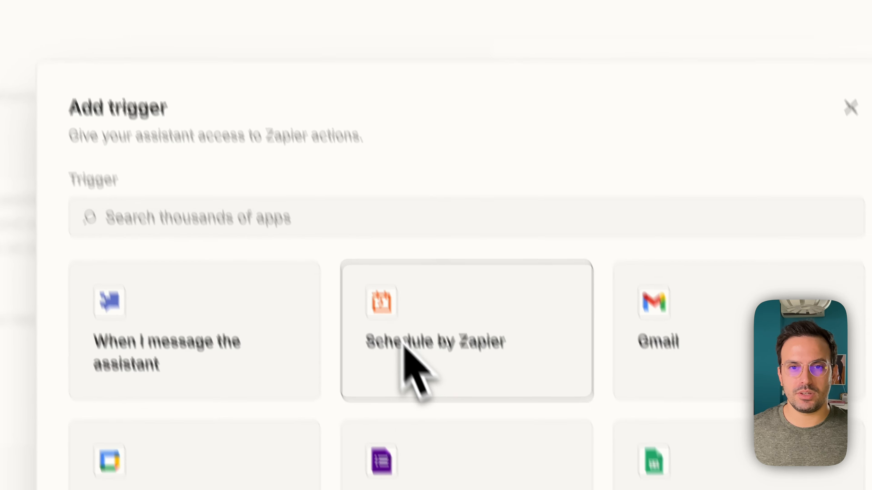
left_click(335, 124)
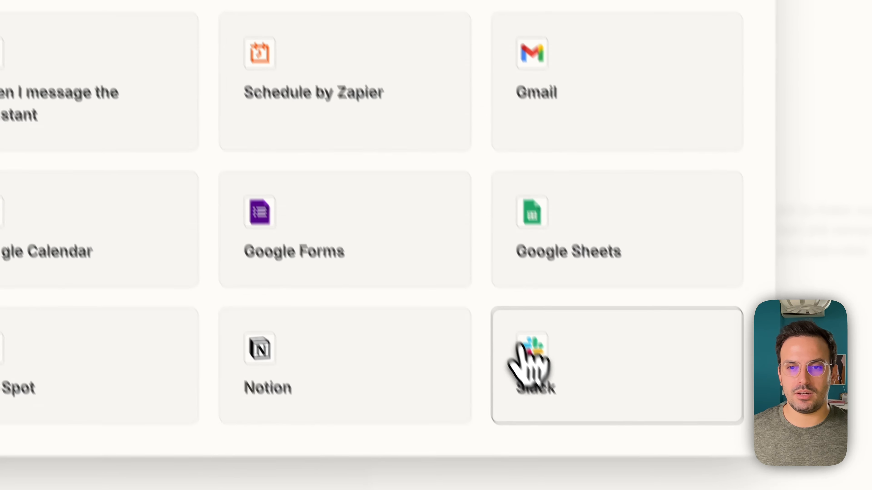
left_click(608, 485)
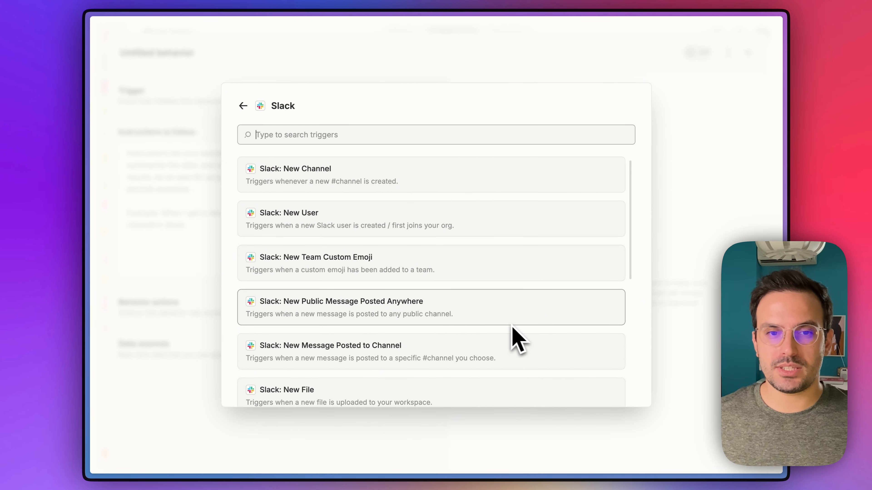
left_click(413, 355)
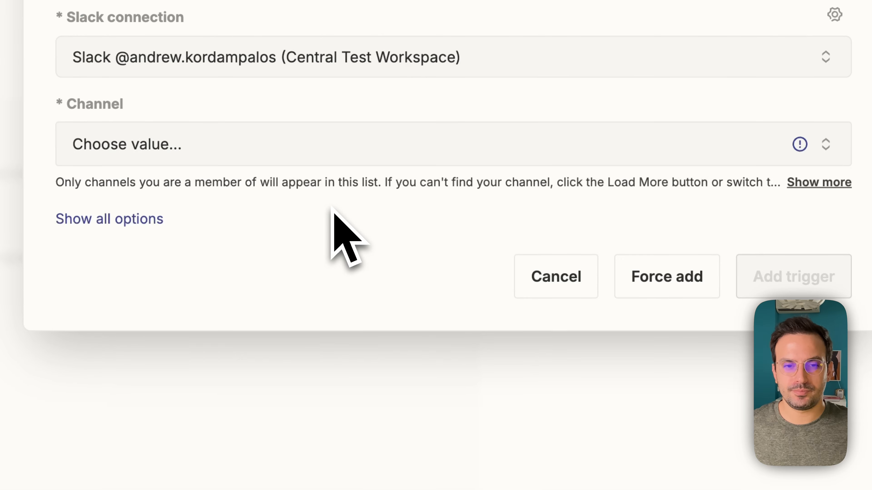
- Set the trigger's channel to slackbot-demo and add the trigger to the behavior
left_click(322, 147)
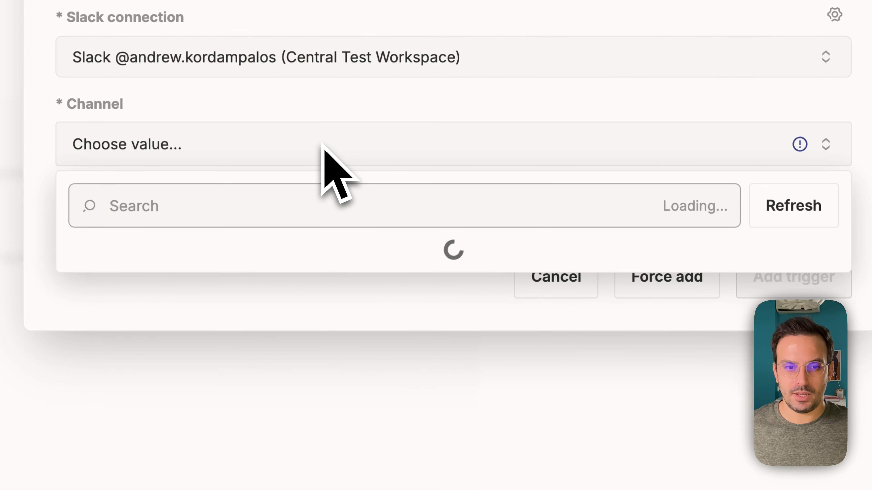
type("slack")
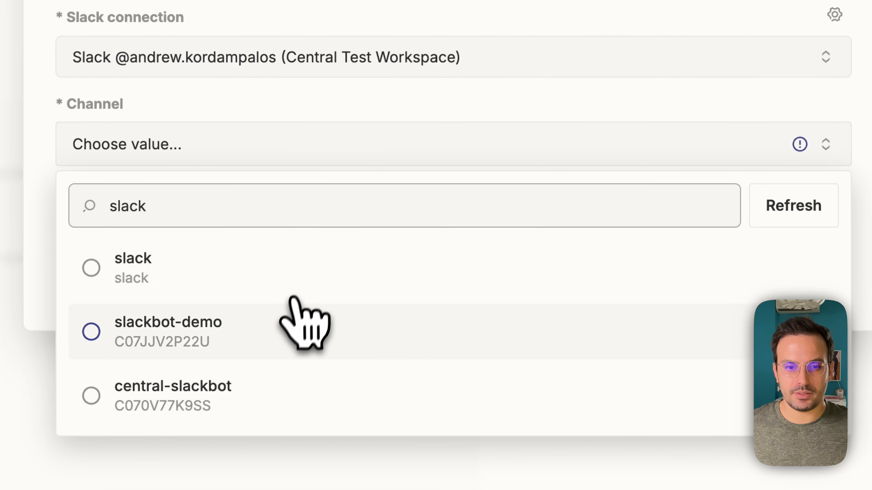
left_click(288, 318)
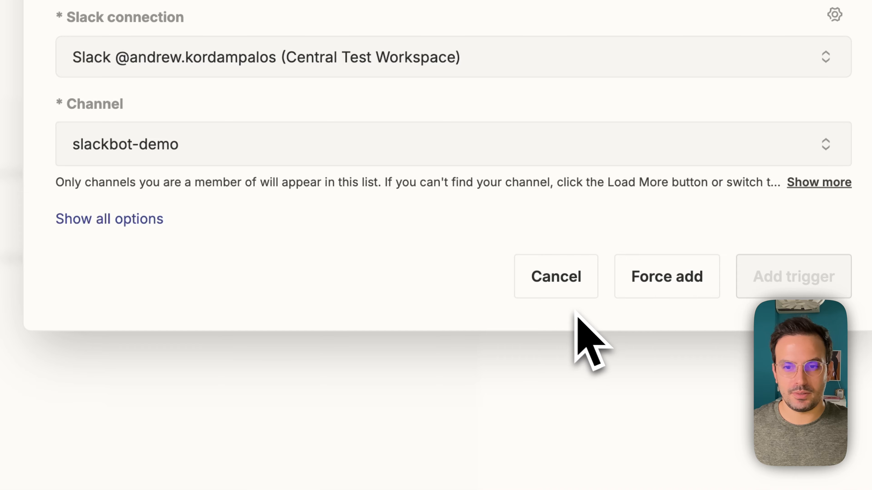
left_click(781, 288)
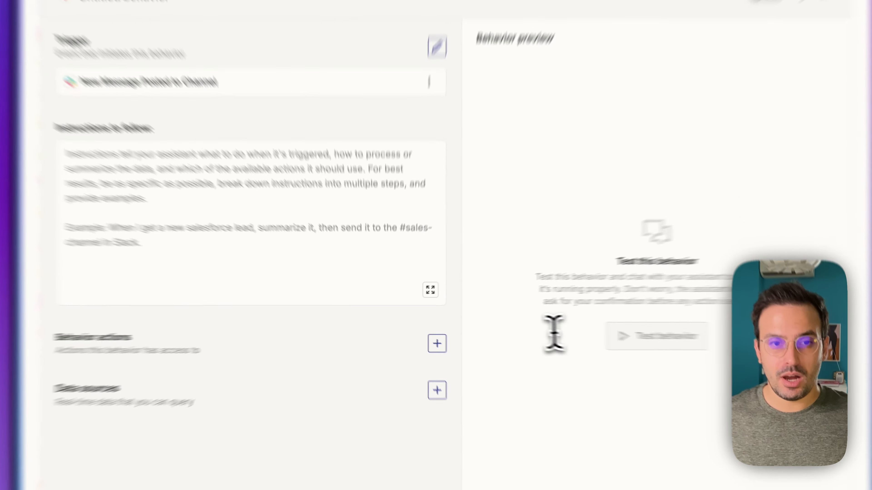
- Write instructions for a Slack personal assistant that answers each user message only in a thread and announces actions there before taking them
left_click(335, 258)
type("You are a slack personal assistant. You job is to reply to the each user message and do your best of your abilities to answer the request.  It is important to follow these rules: - Always reply to a message ONLY in a slack thread! - Before you take an action inform me about it by replying to the thread first and then continue")
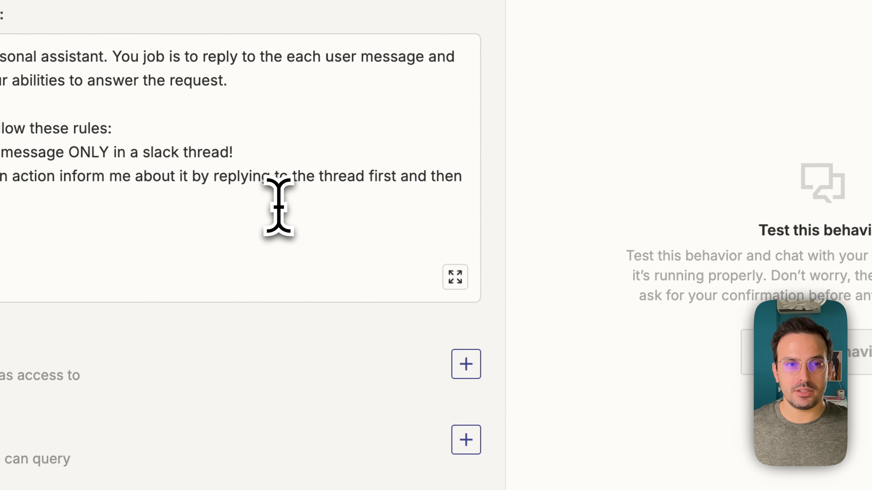
- Review the behavior instructions, examining the rules about replying in a thread and informing before taking an action
left_click(142, 144)
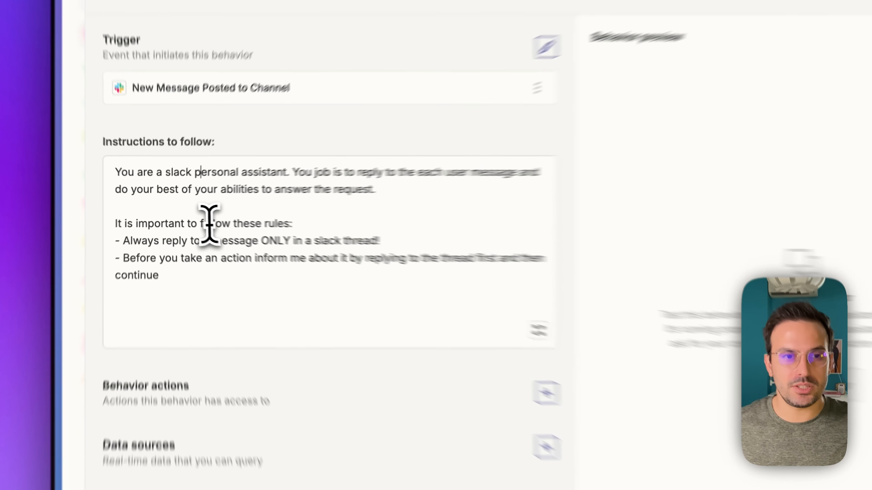
left_click_drag(100, 229, 374, 229)
left_click(265, 253)
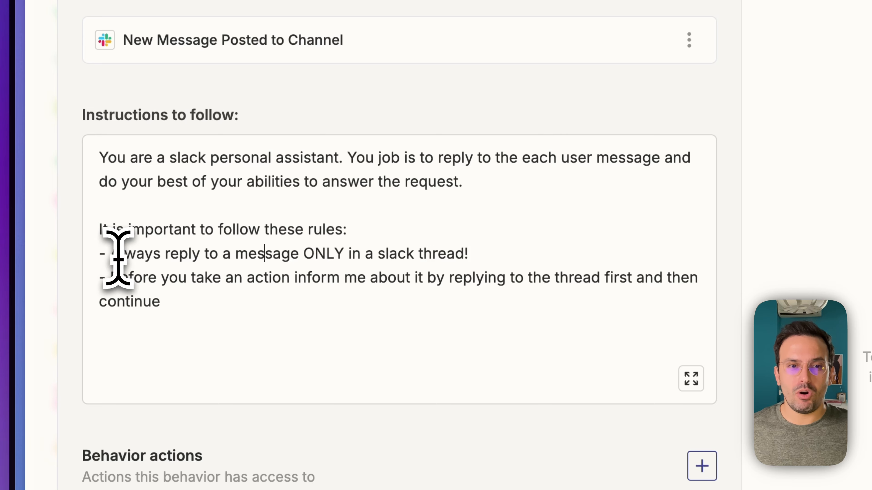
left_click_drag(111, 253, 277, 265)
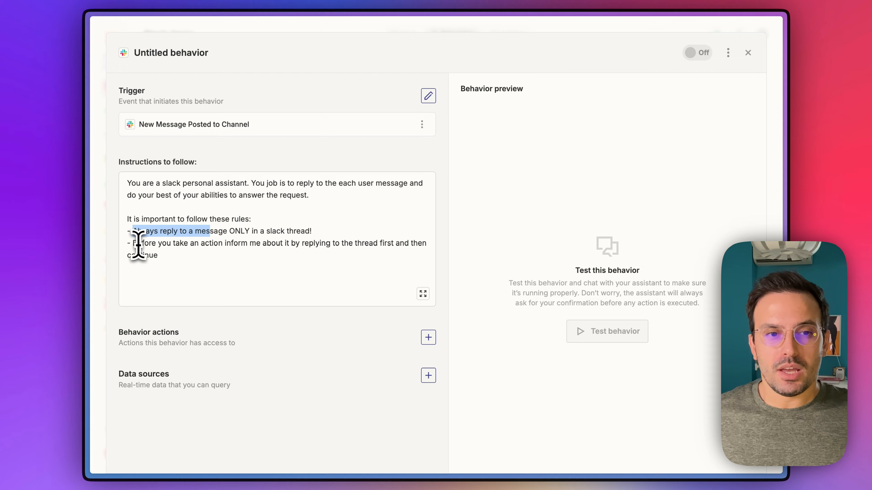
left_click_drag(135, 243, 165, 254)
left_click(166, 253)
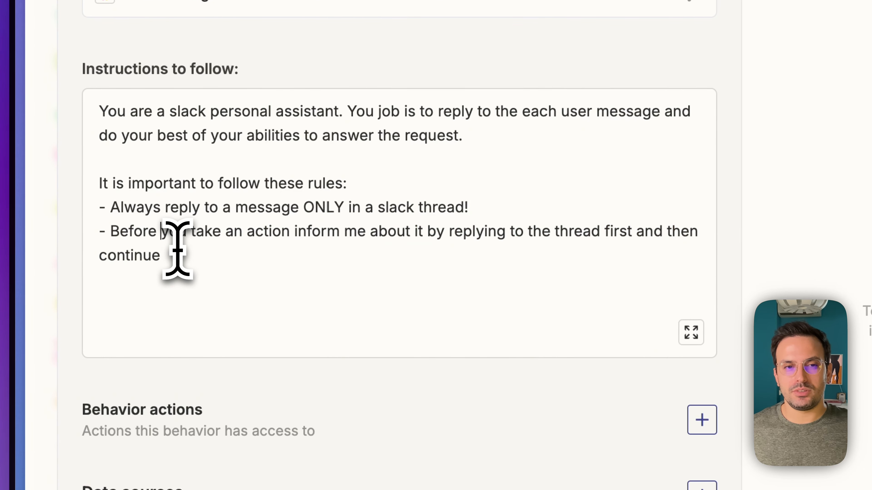
triple_click(178, 250)
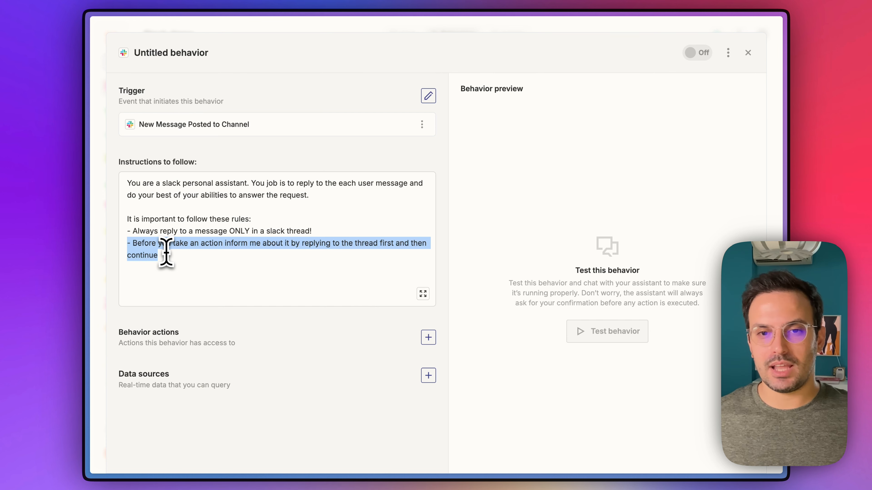
left_click(217, 317)
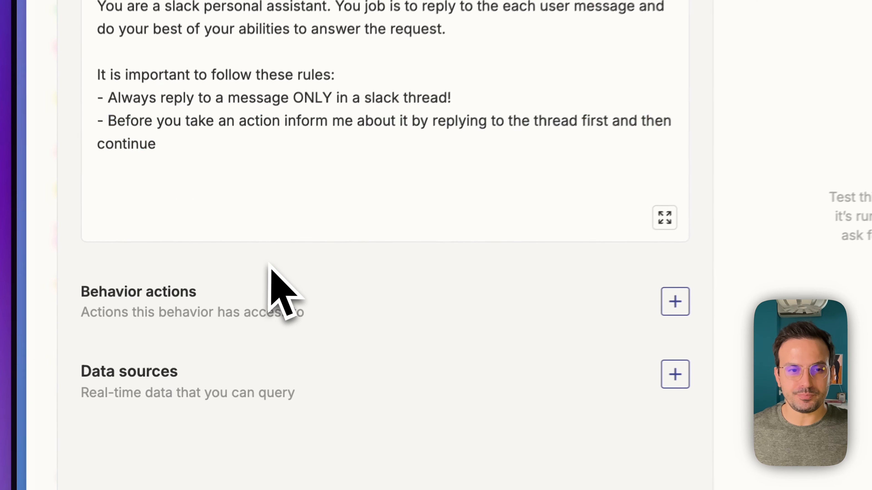
- Add Slack's Send Channel Message action to the behavior, with AI selecting the channel and generating the message text
left_click(503, 315)
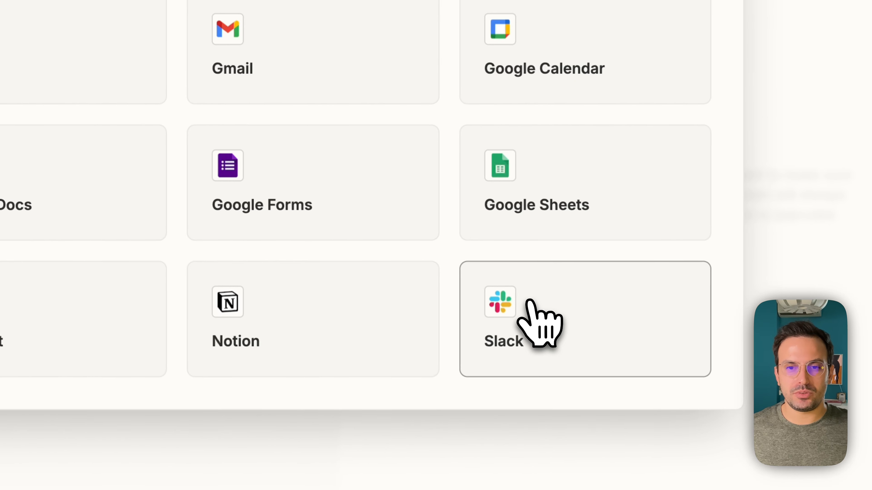
left_click(529, 301)
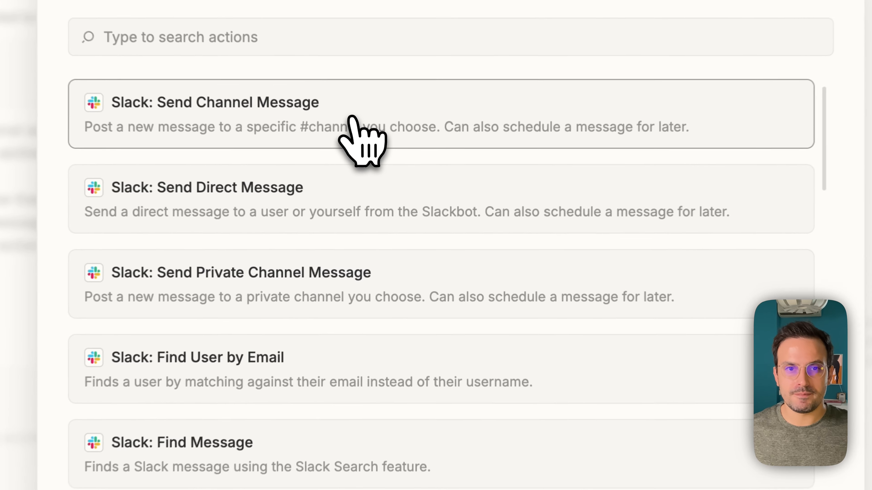
left_click(385, 176)
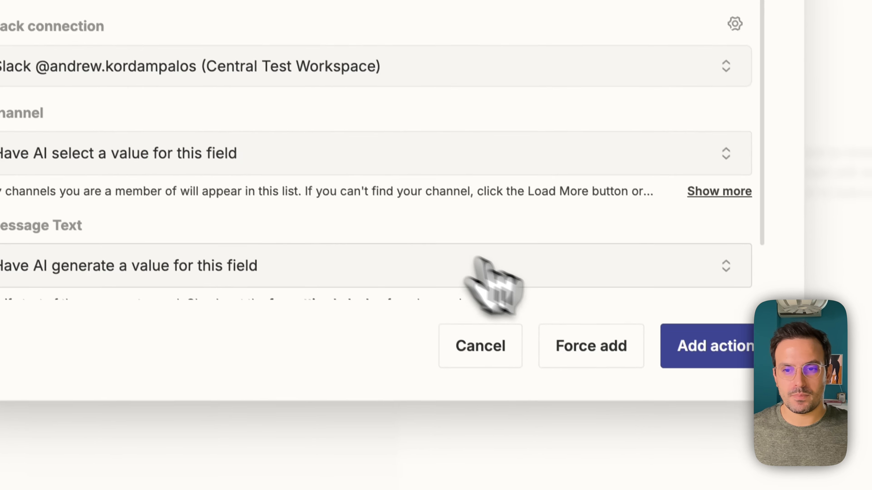
left_click(649, 298)
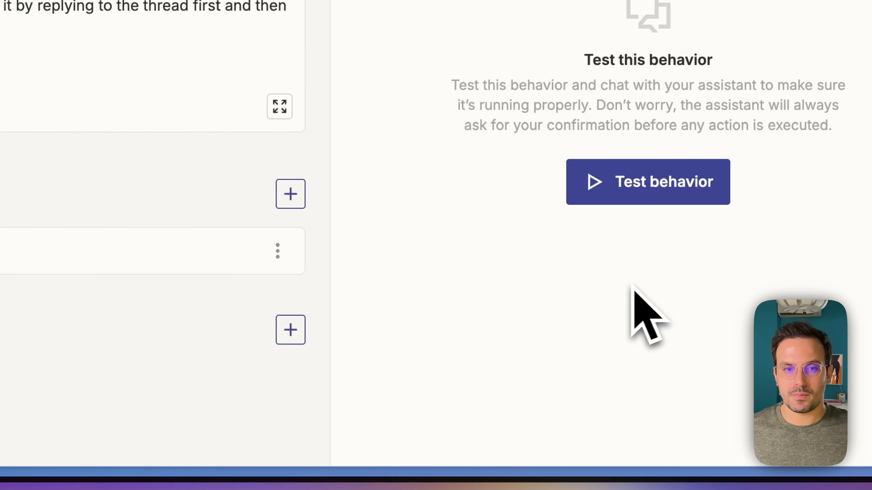
- Search Slack's actions for "thread" and add the Retrieve Thread Messages action to the behavior
left_click(448, 211)
left_click(670, 237)
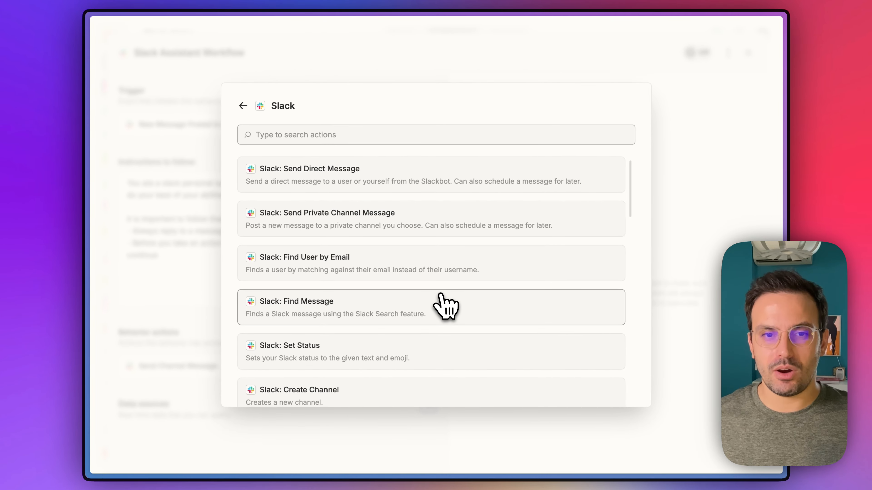
scroll(441, 294, "down", 10)
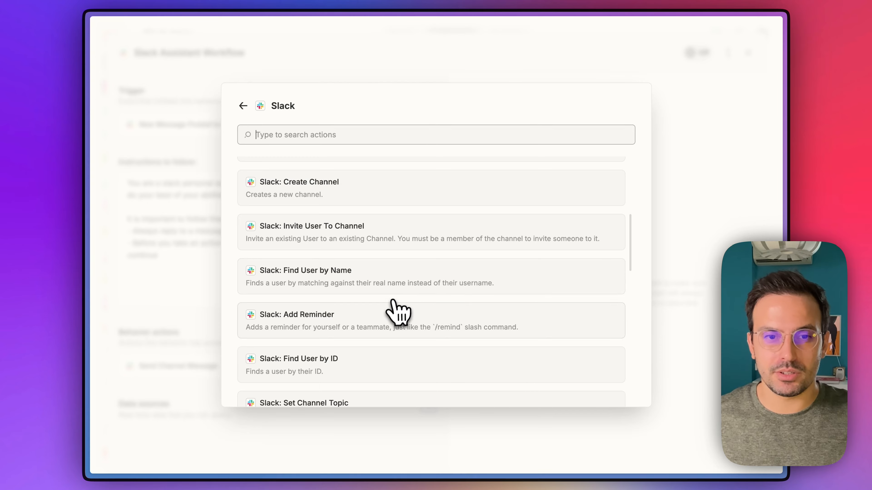
scroll(398, 311, "down", 4)
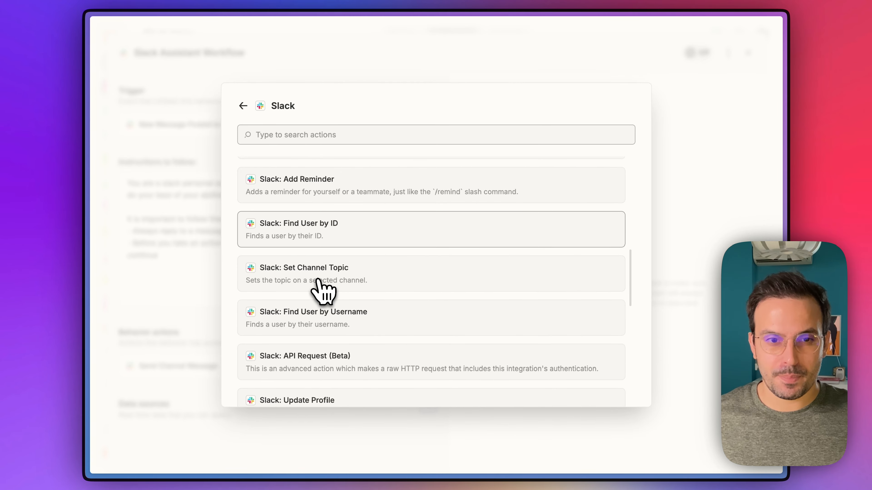
scroll(320, 290, "down", 2)
scroll(343, 274, "up", 15)
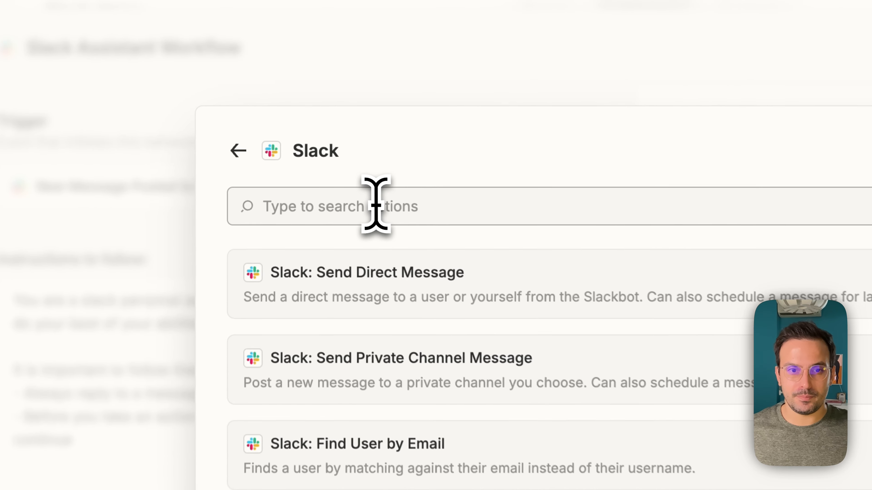
type("thread")
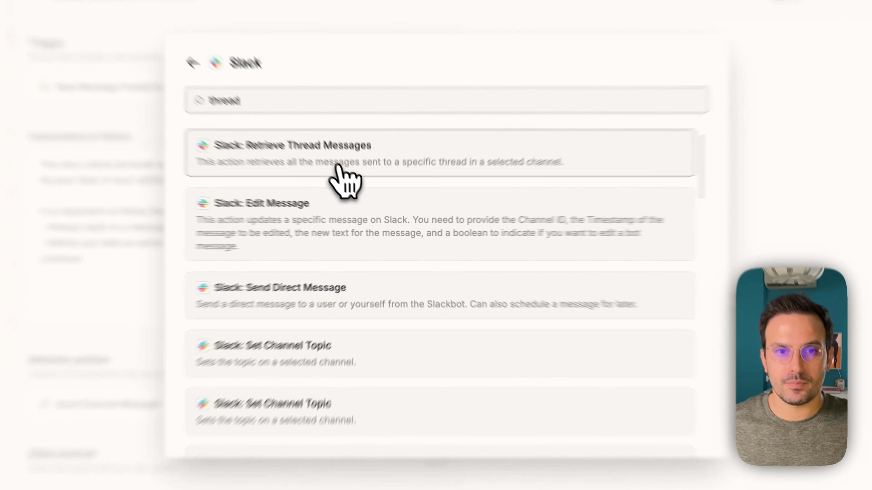
left_click(359, 185)
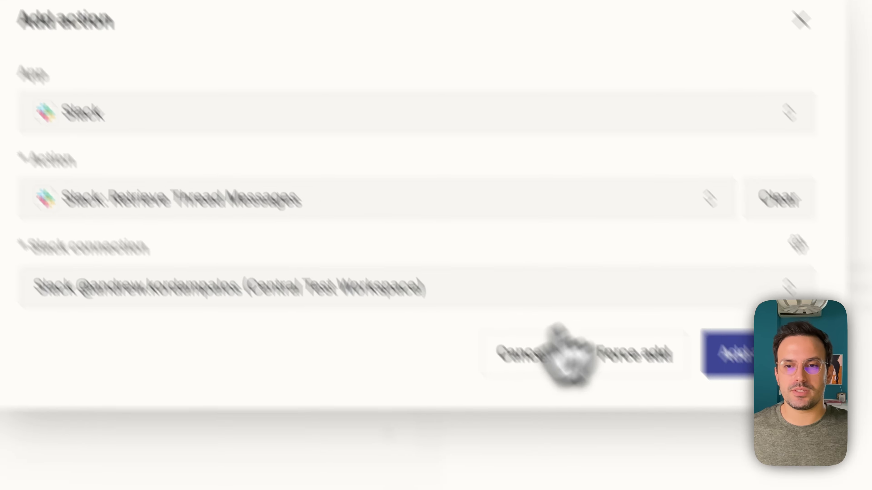
left_click(789, 363)
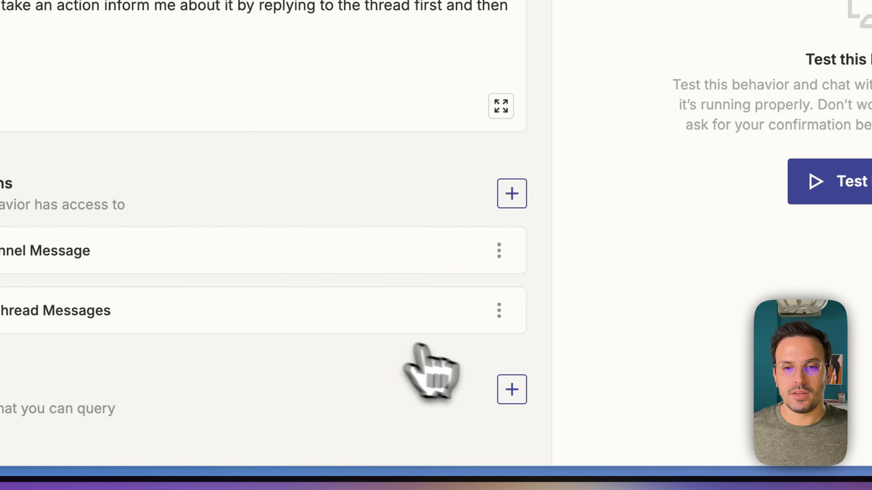
- Add the Google Sheets file "Leads for last three months (Updated)" as a data source and enable the behavior
left_click(512, 388)
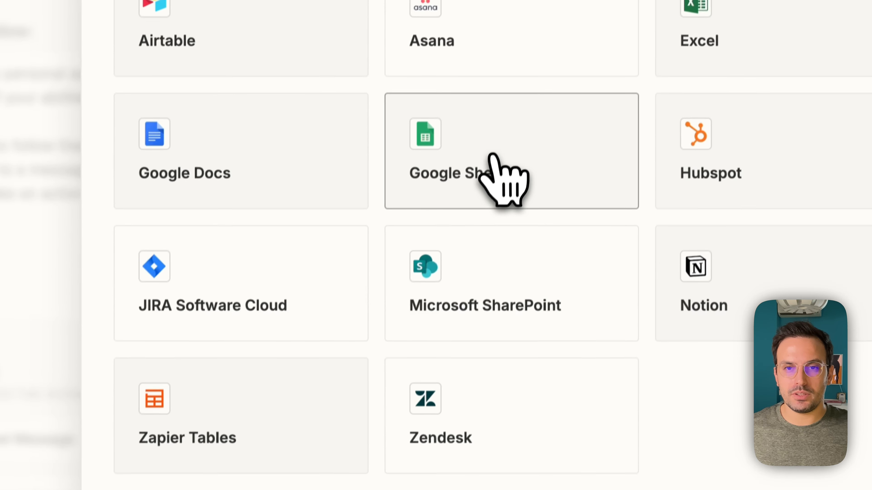
left_click(493, 155)
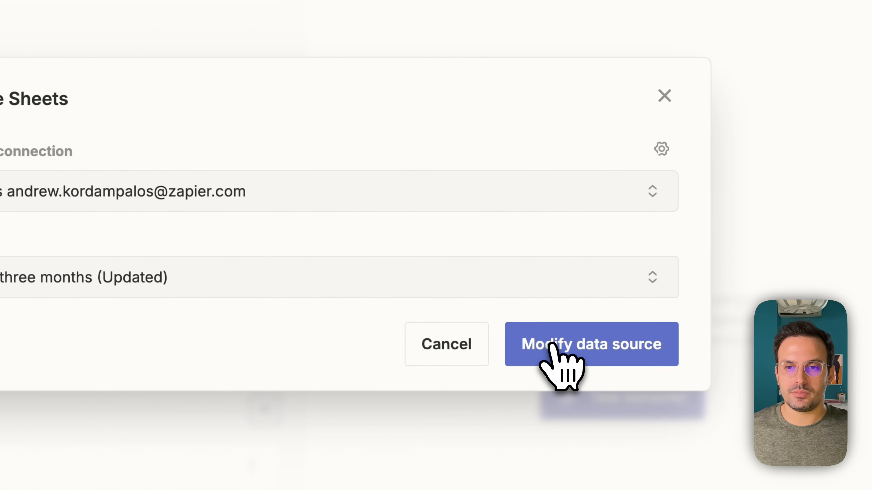
left_click(553, 344)
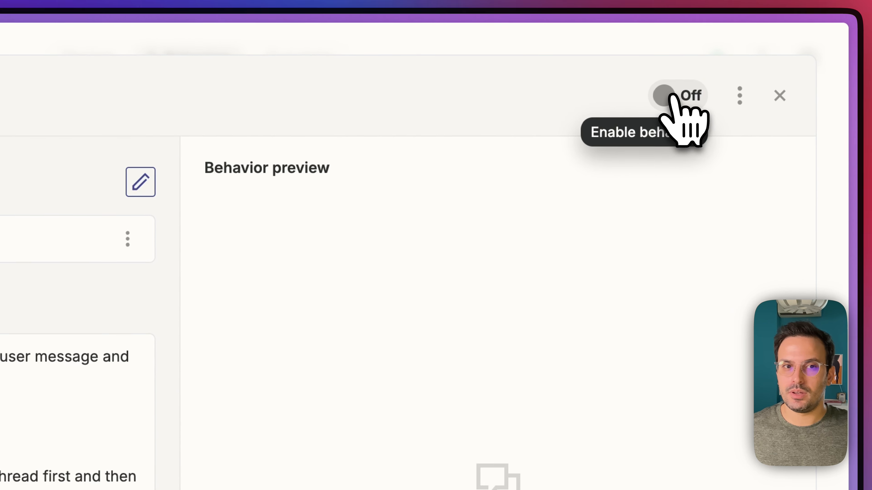
left_click(673, 97)
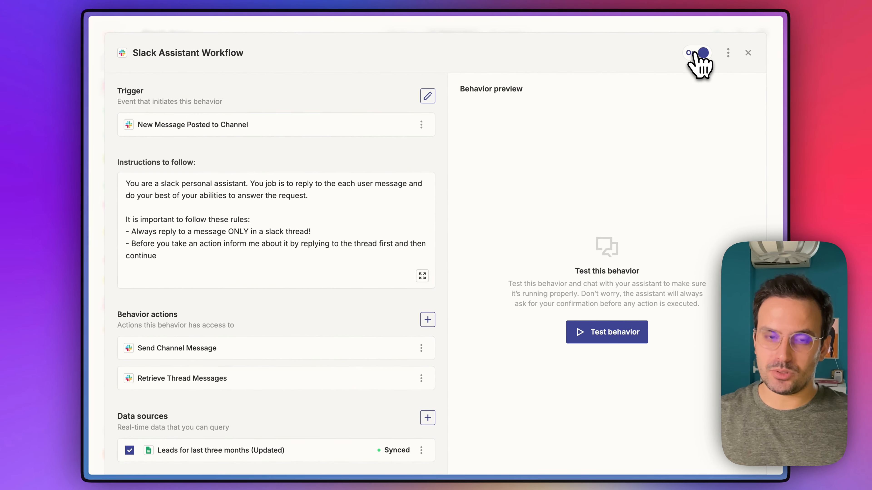
- In Slack's slackbot-demo channel, post "Show me the last 5 leads and include the plan name with every record and also format the dates in user friendly format."
key("super+Tab")
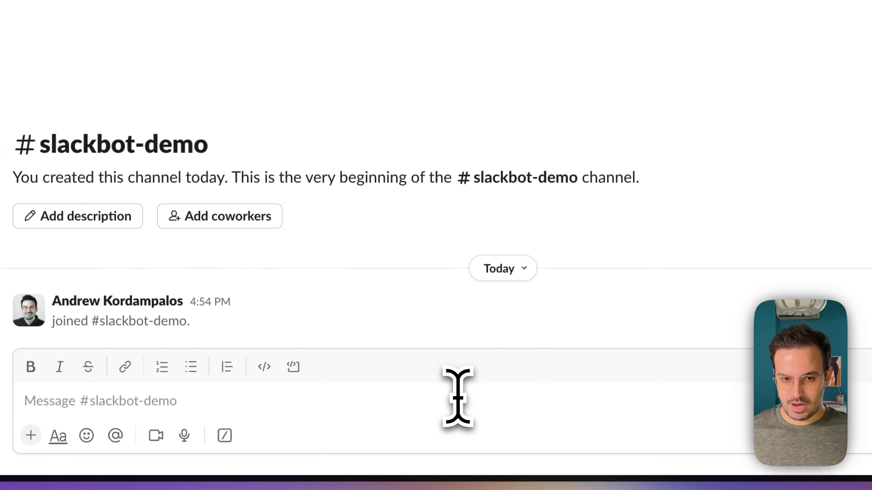
left_click(457, 397)
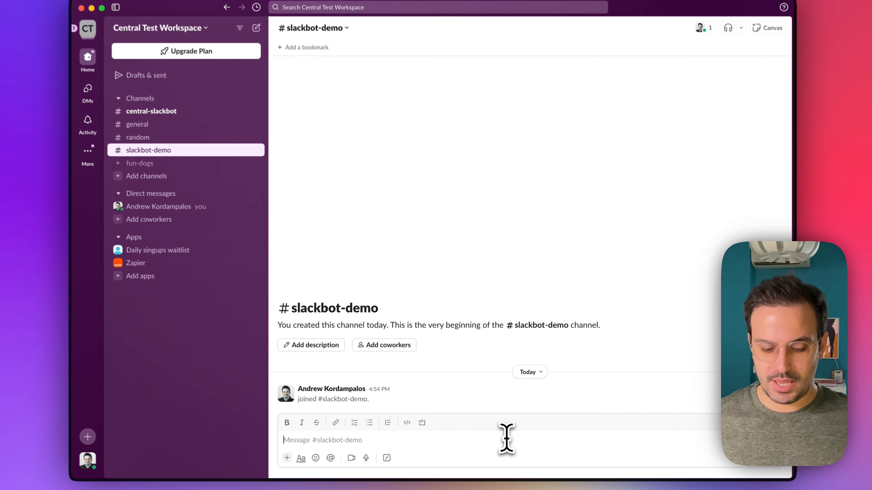
type("Show me the last 5")
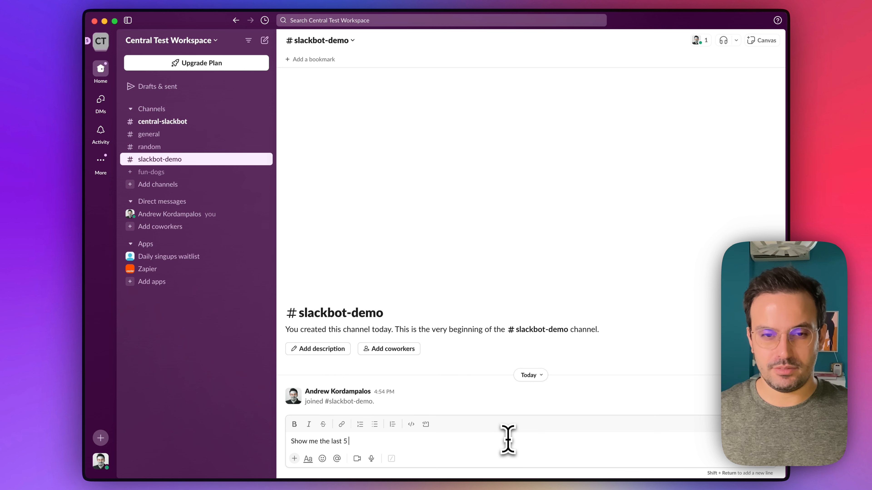
type("leads, and")
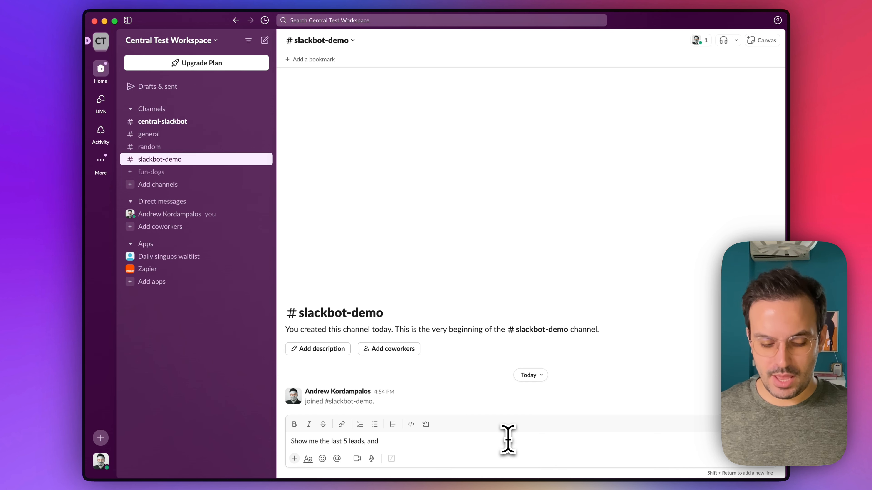
type("include the plan name")
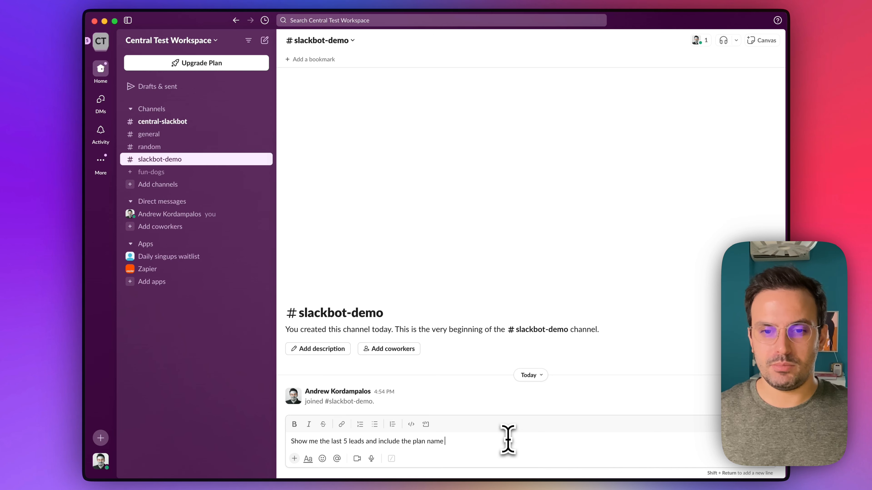
type(" with every record an")
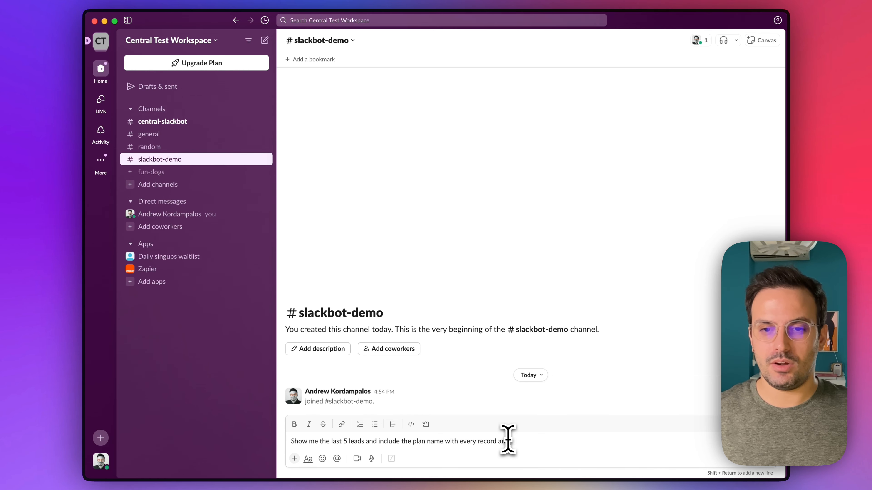
type("d also format the dates ")
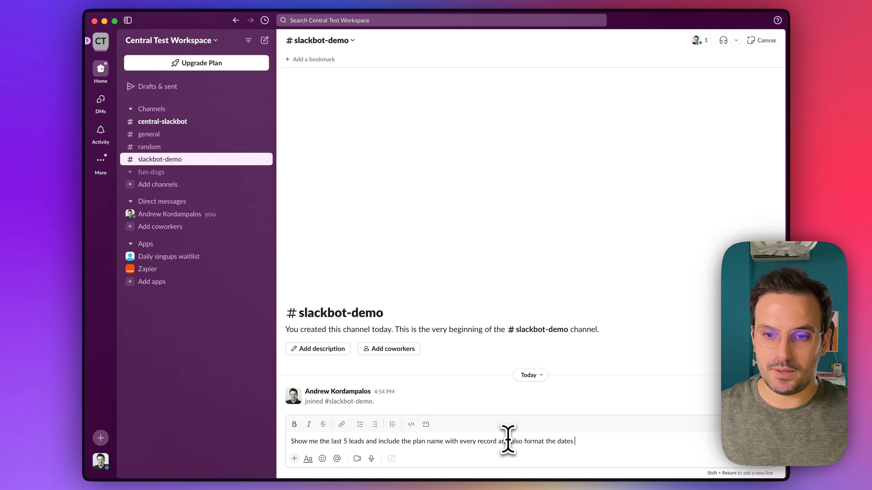
type("in user friendly")
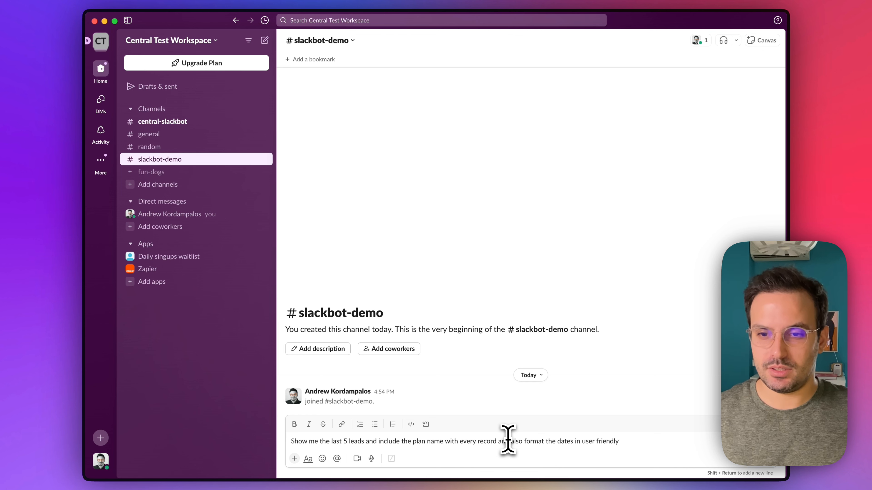
type(" format.")
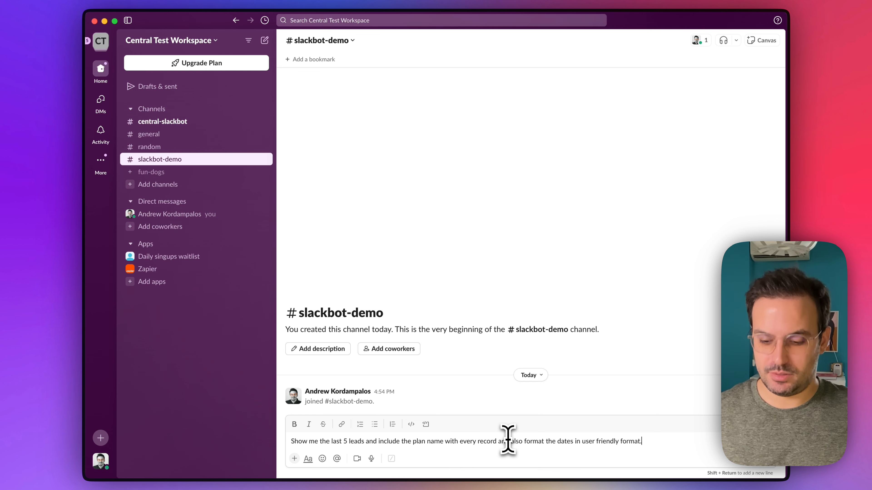
key("Return")
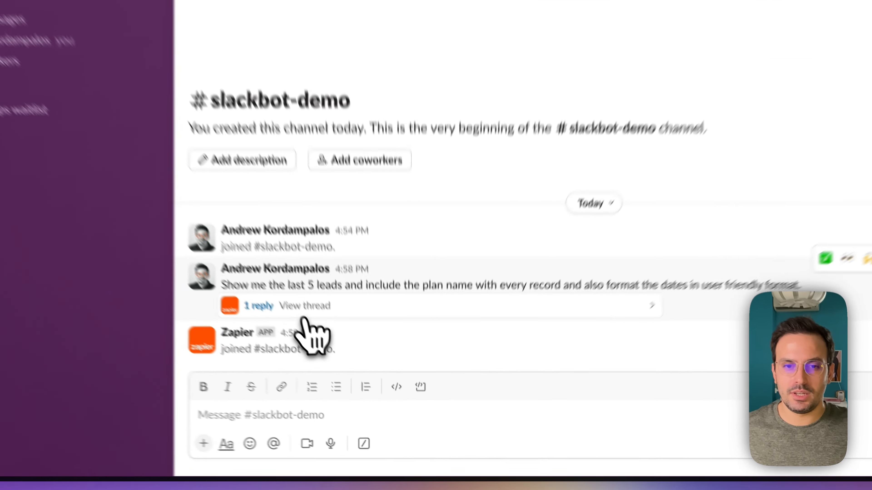
- Open the thread under the leads request and examine Zapier's replies, checking the plan names and the signup date format
left_click(405, 309)
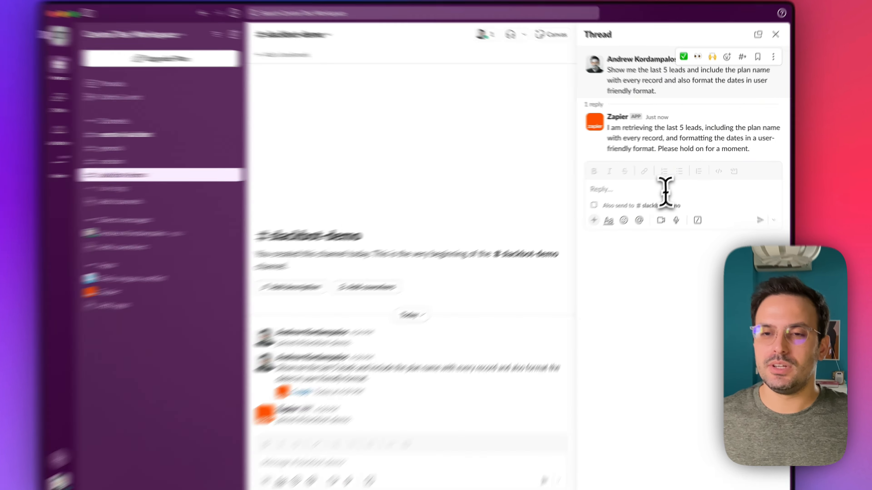
left_click(668, 188)
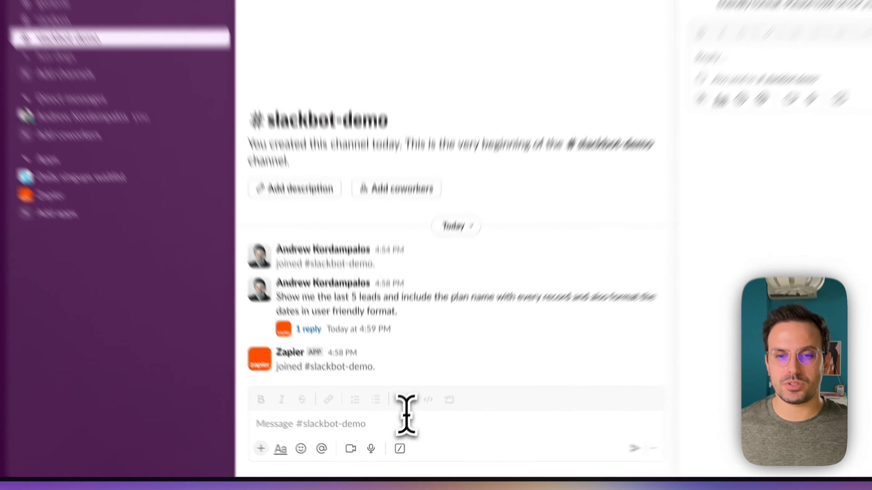
left_click(397, 438)
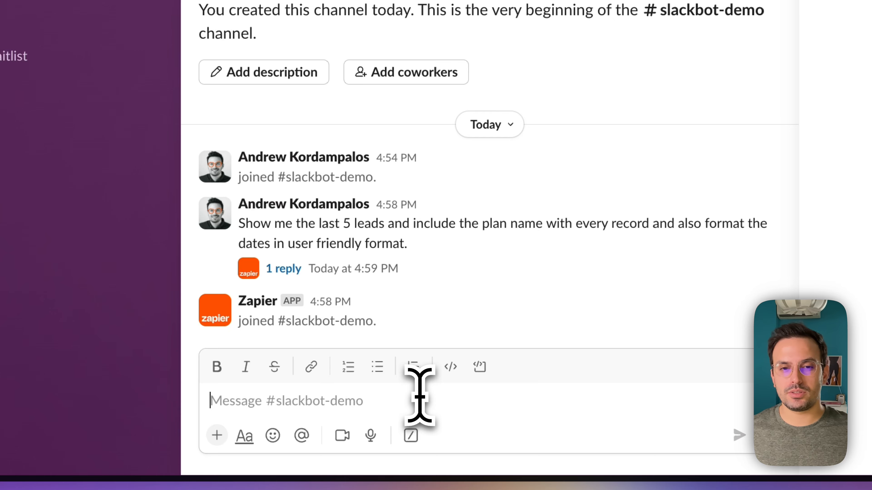
left_click(343, 268)
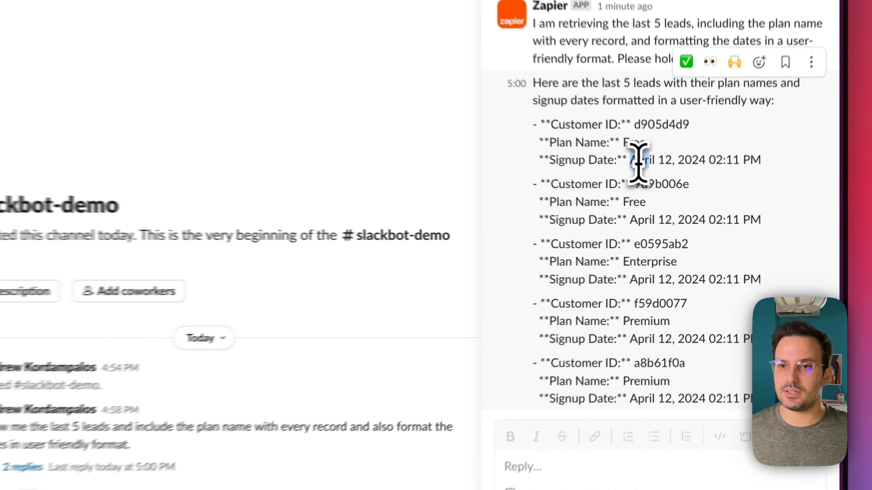
left_click_drag(668, 202, 711, 204)
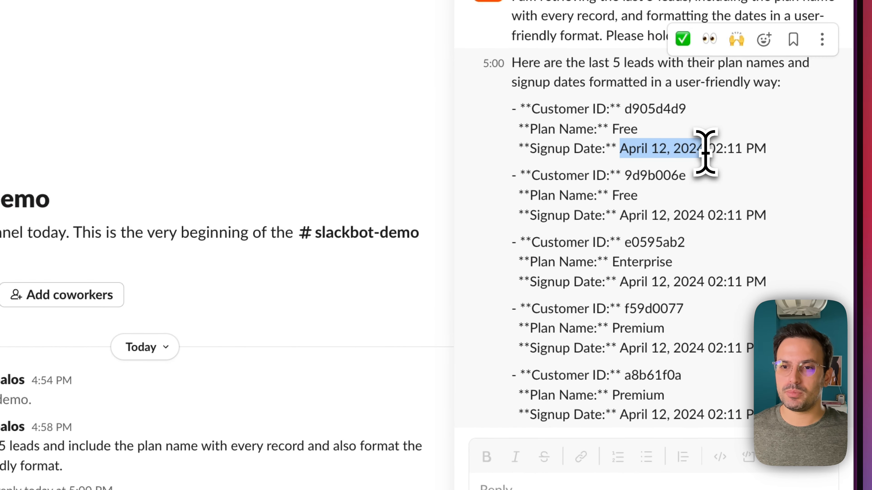
mouse_move(705, 150)
left_mouse_down()
mouse_move(763, 152)
mouse_move(693, 151)
left_mouse_up()
double_click(624, 128)
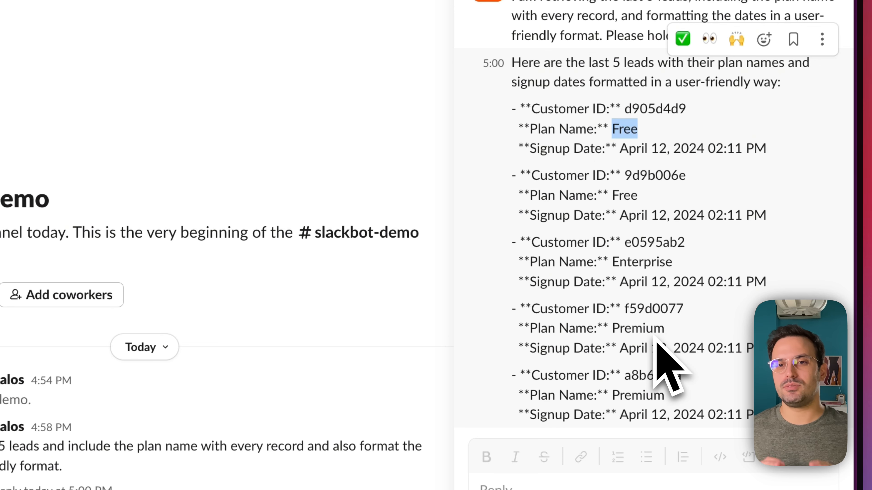
- Start a follow-up reply in the thread under the leads request
left_click(503, 480)
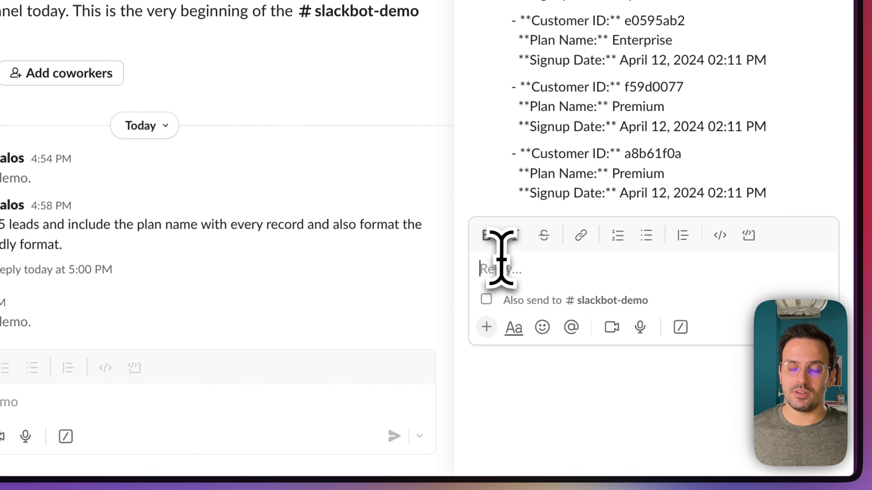